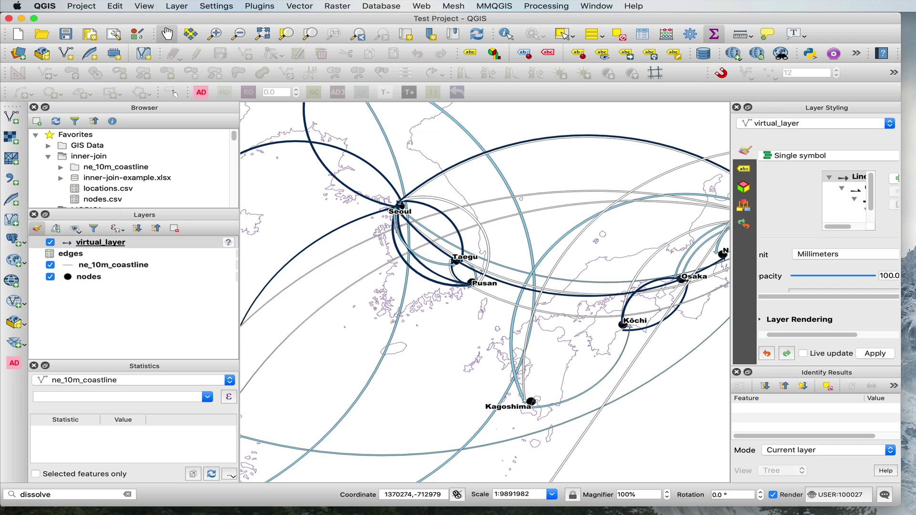
Bring the nodes-no-lat-long Excel workbook to the front over the QGIS map
key(super+Tab)
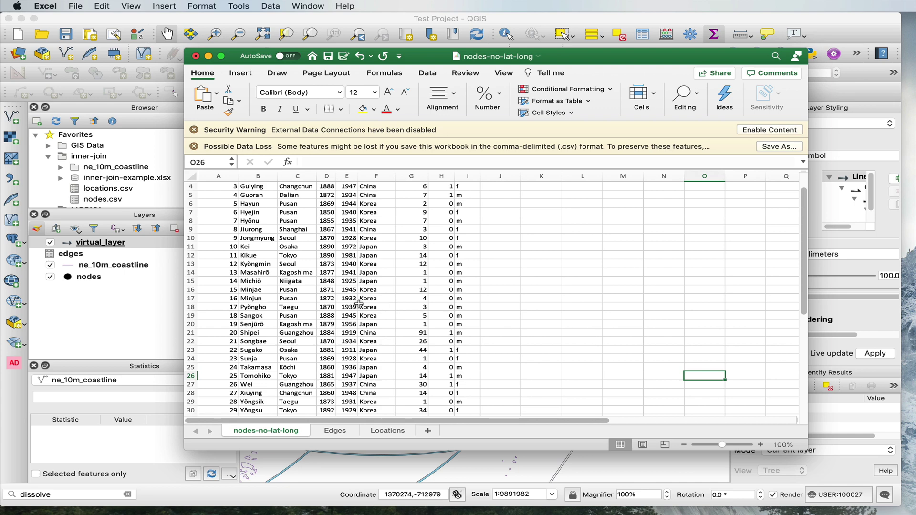
Select the people table and its location column of place names on nodes-no-lat-long
scroll(348, 299, up, 3)
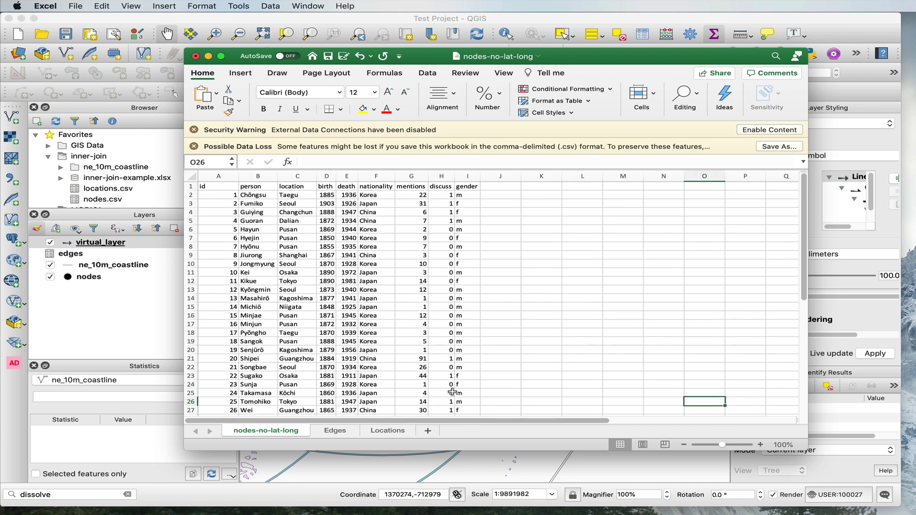
drag(216, 189, 459, 411)
click(289, 187)
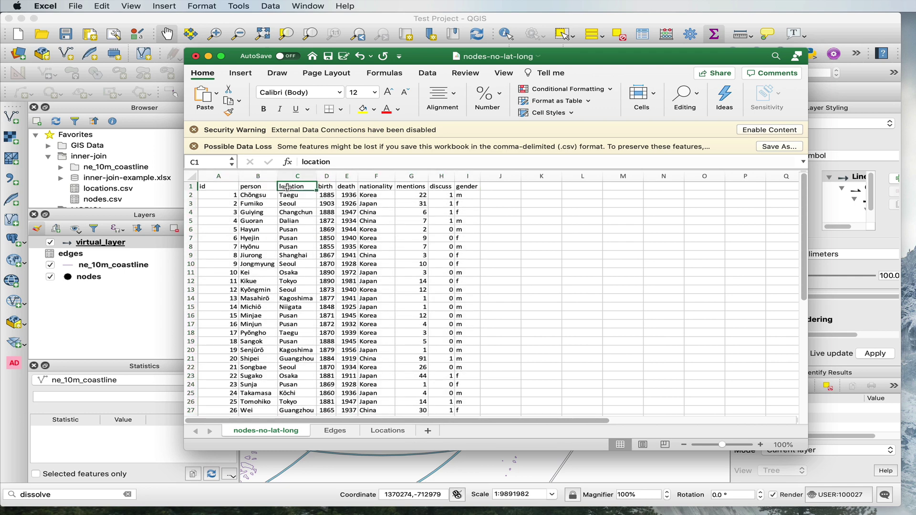
drag(290, 198, 293, 402)
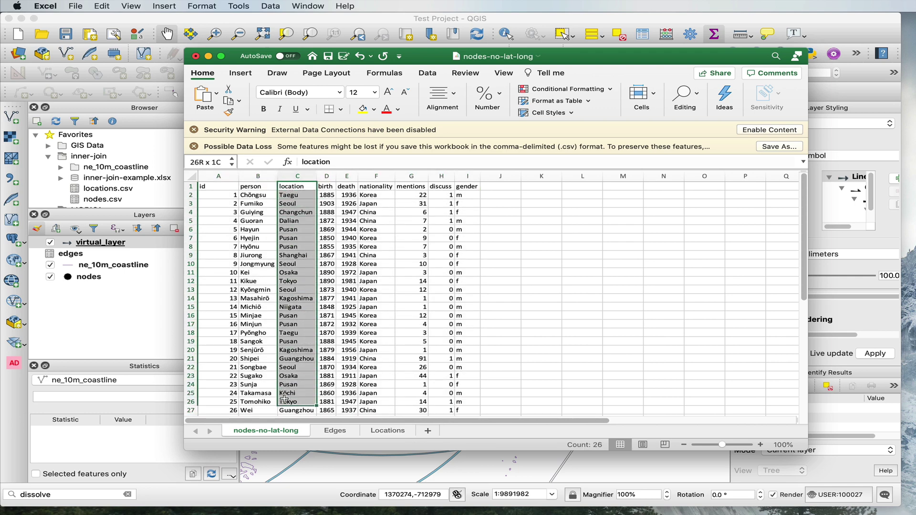
Look over the Edges table data, then move on to the Locations sheet
click(328, 432)
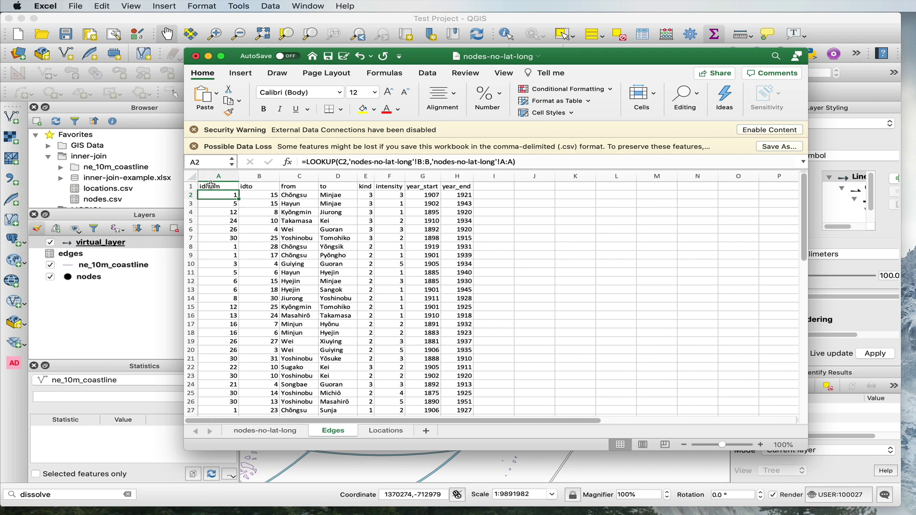
drag(210, 188, 469, 410)
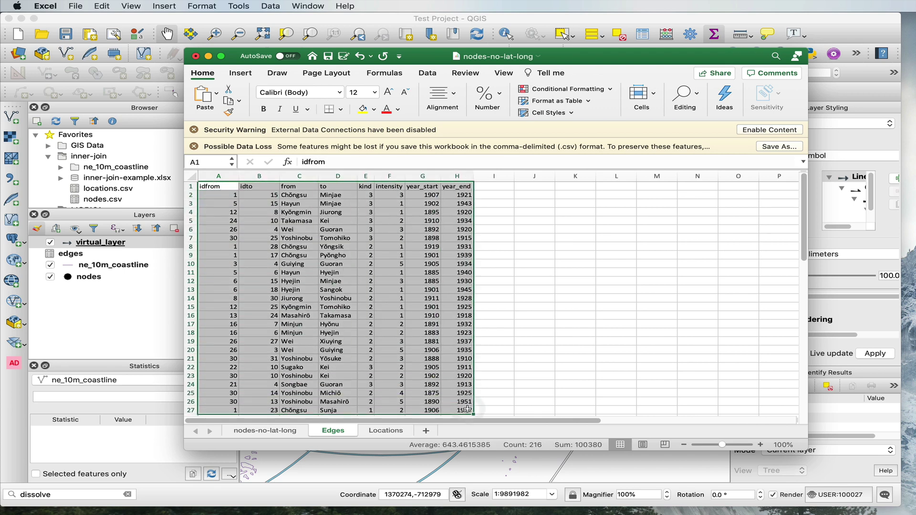
click(273, 431)
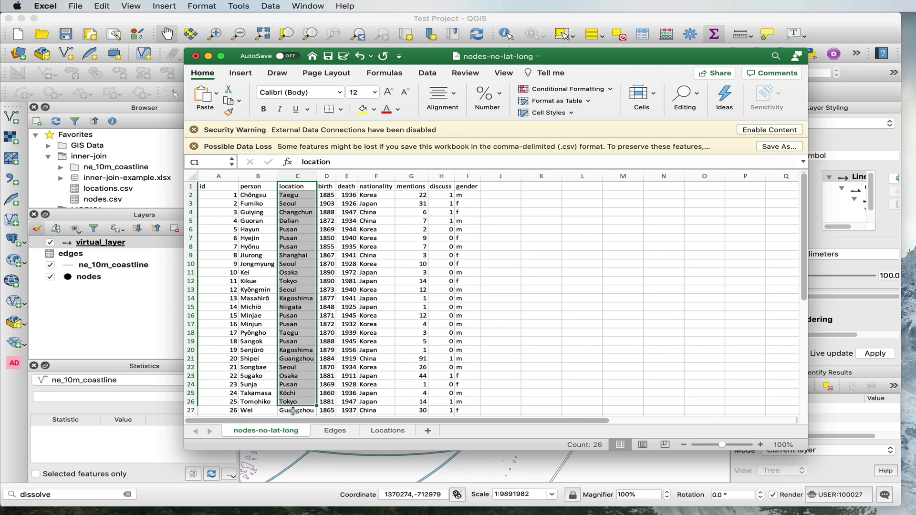
click(384, 432)
Select the top of the Lat column, then mark empty cells J1:K1 on the people sheet
click(262, 254)
drag(260, 187, 321, 308)
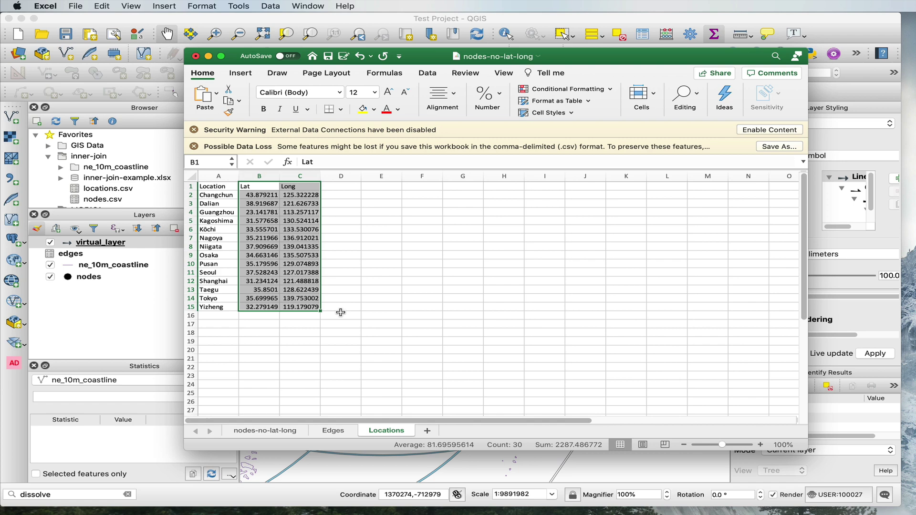
click(248, 431)
drag(491, 186, 535, 189)
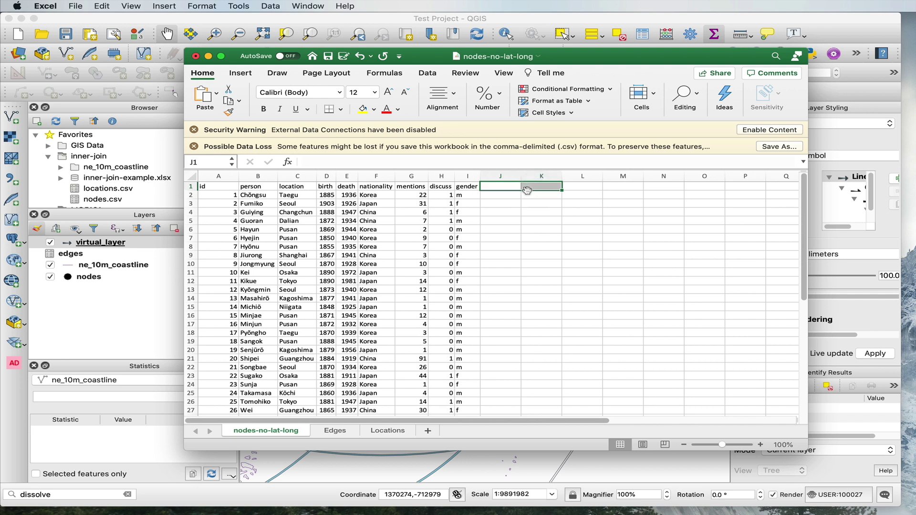
Select the whole Locations table A1:C16, then return to the QGIS map
click(386, 431)
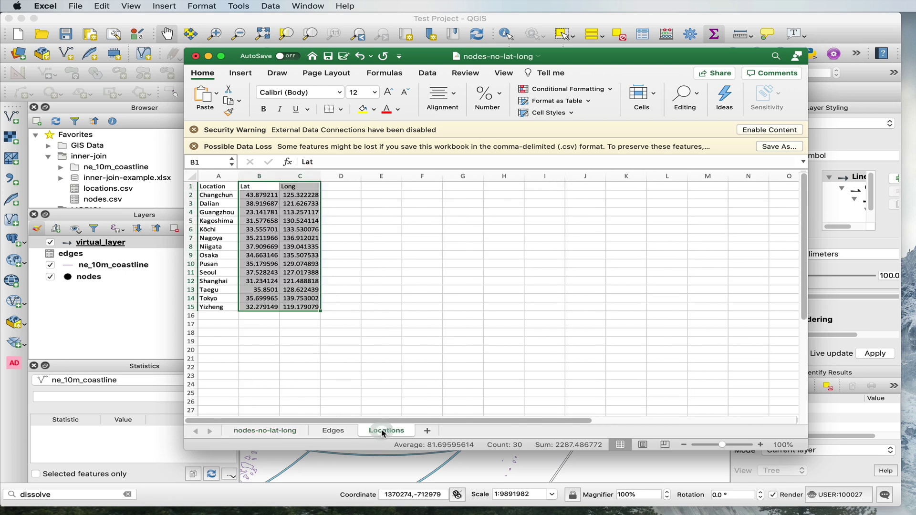
click(378, 308)
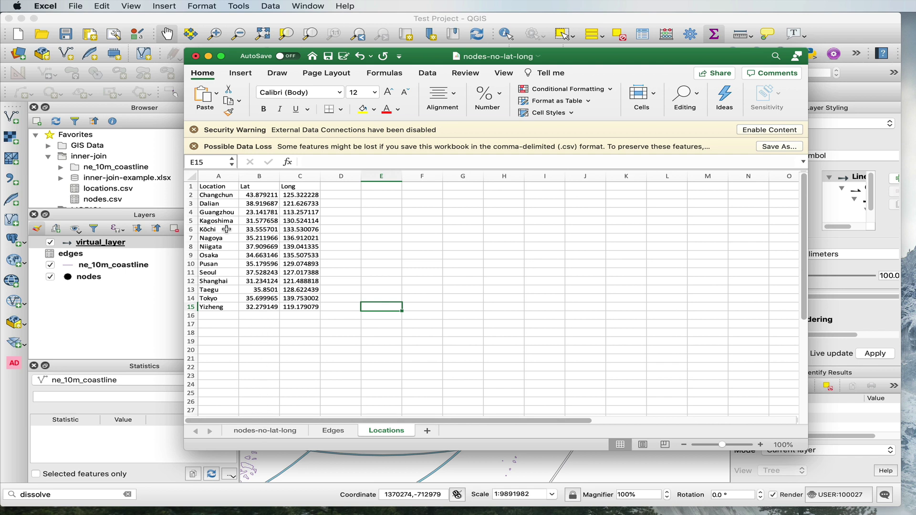
drag(217, 187, 310, 308)
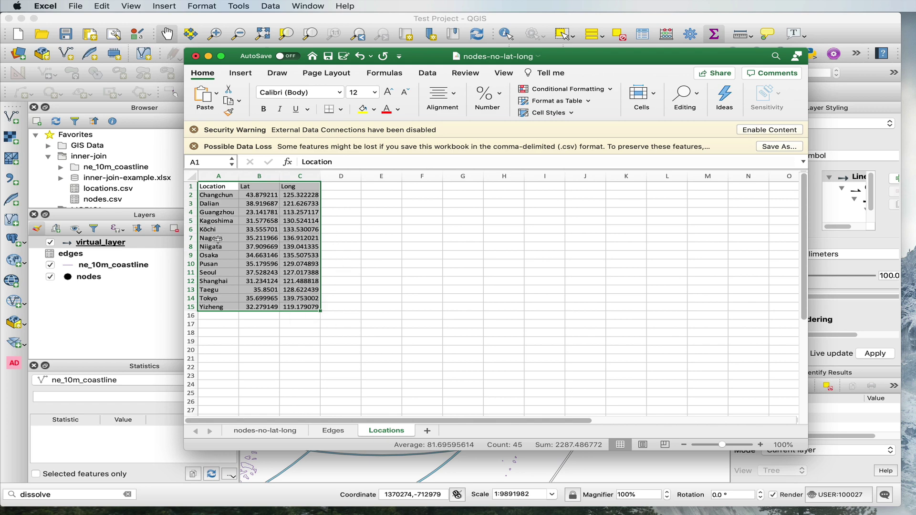
click(279, 428)
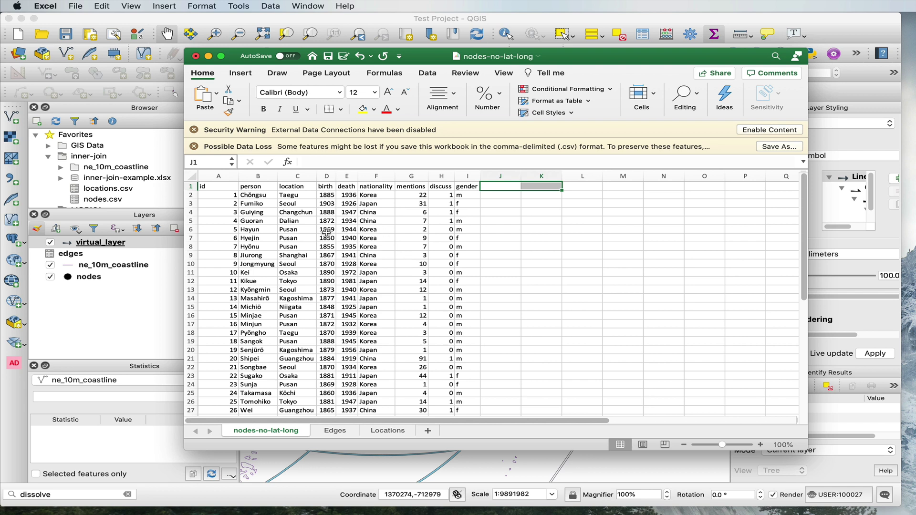
click(320, 23)
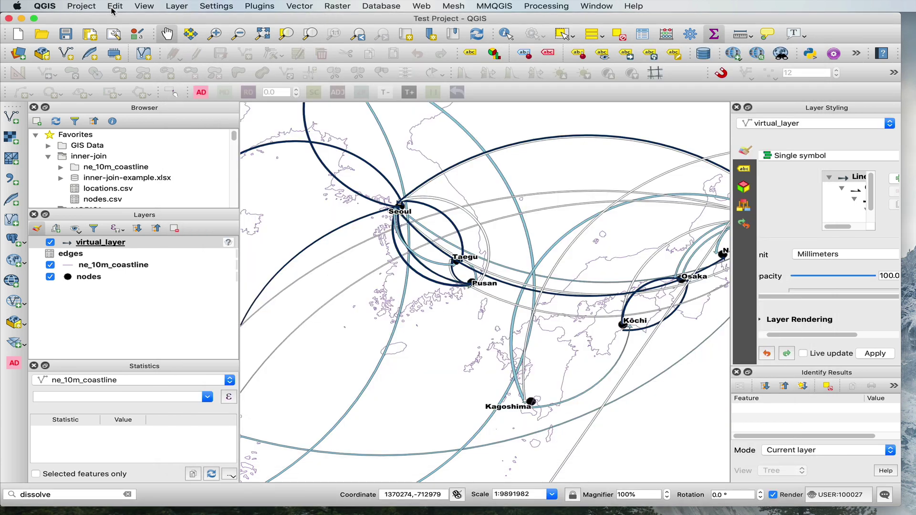
Start a new empty QGIS project after rechecking the Locations and nodes-no-lat-long sheets
click(19, 34)
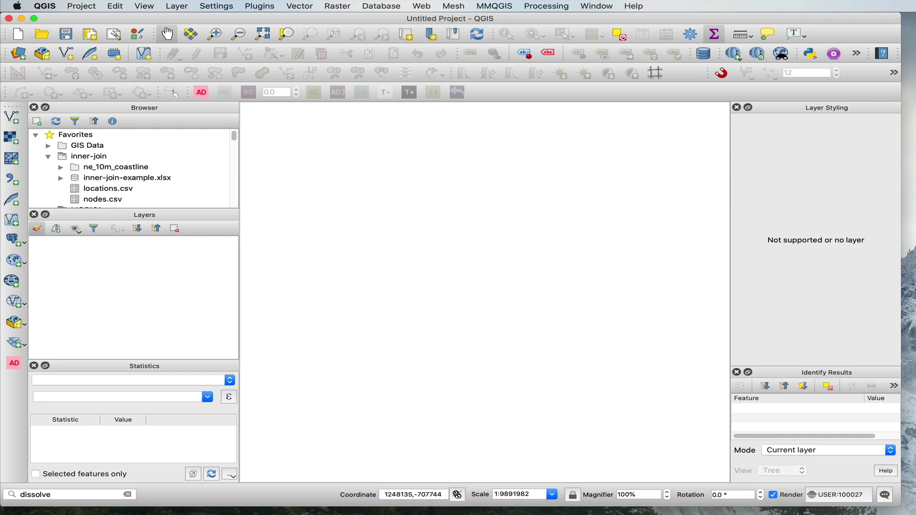
key(super+Tab)
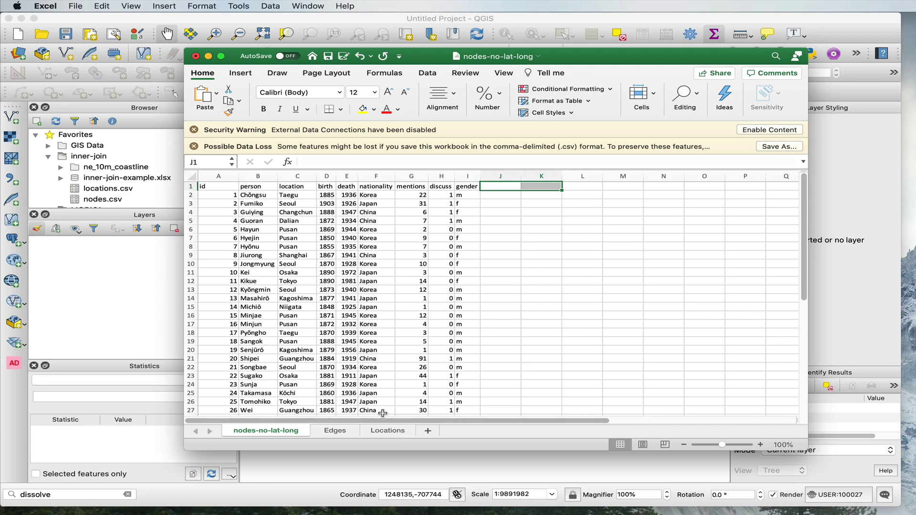
click(385, 431)
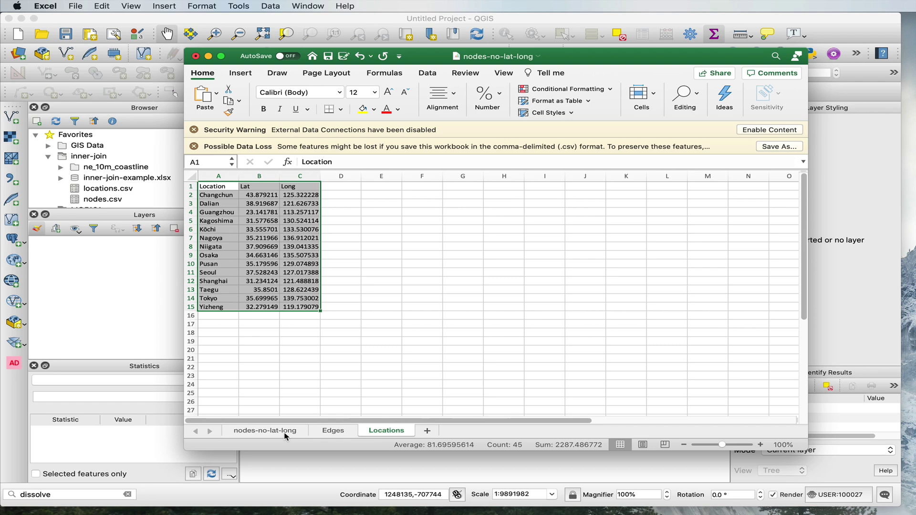
click(272, 431)
click(385, 429)
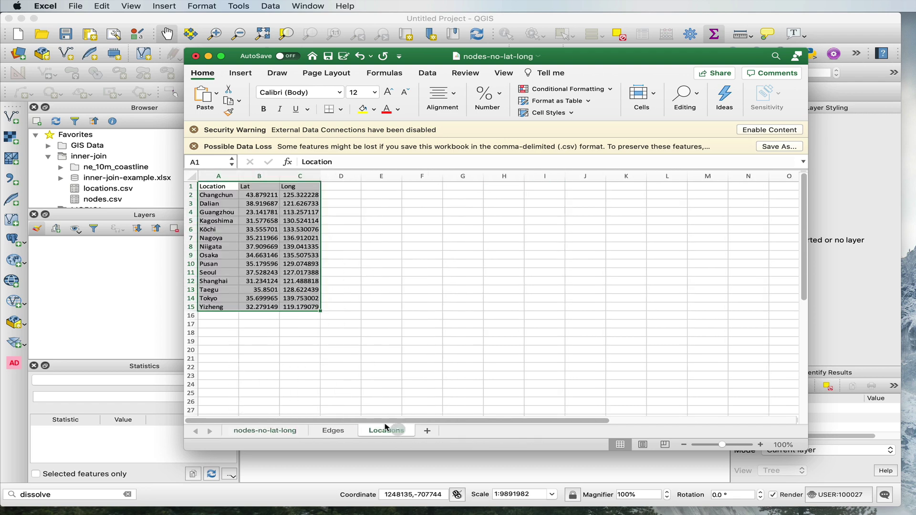
click(91, 278)
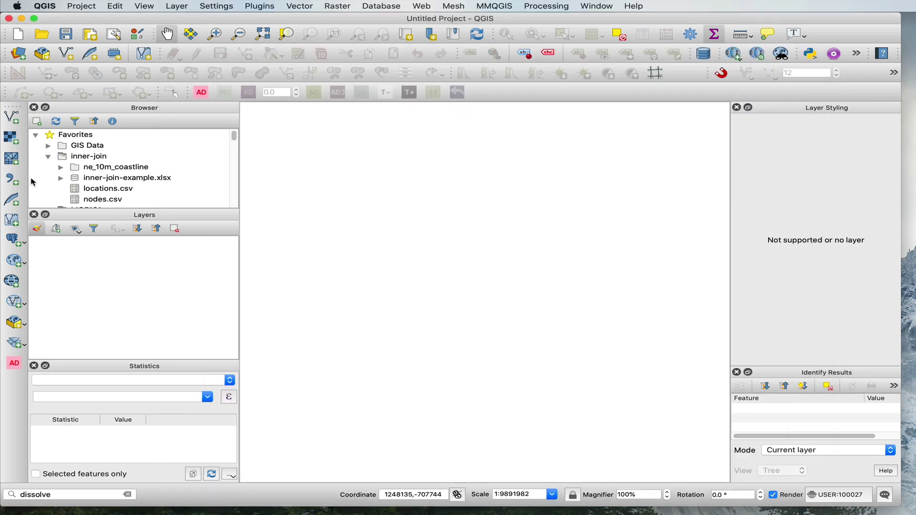
Load nodes.csv as a Delimited Text layer named nodes with No geometry
click(13, 180)
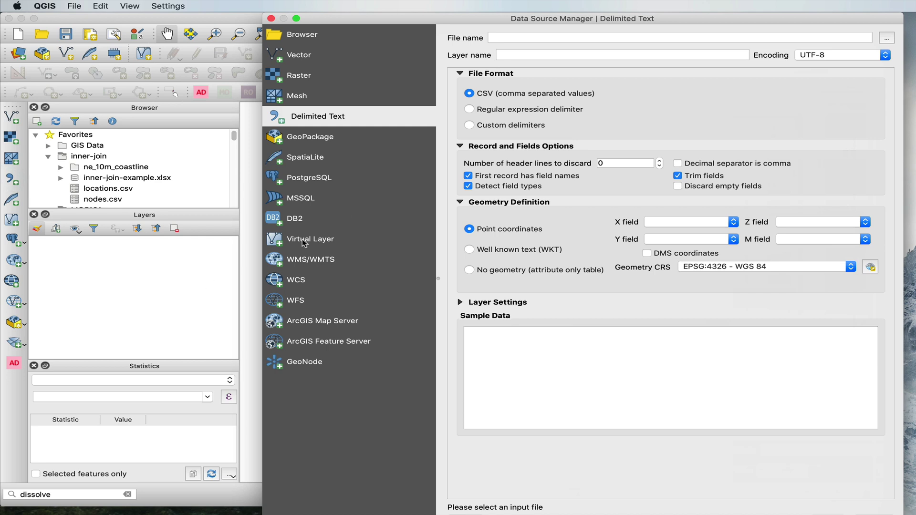
click(886, 38)
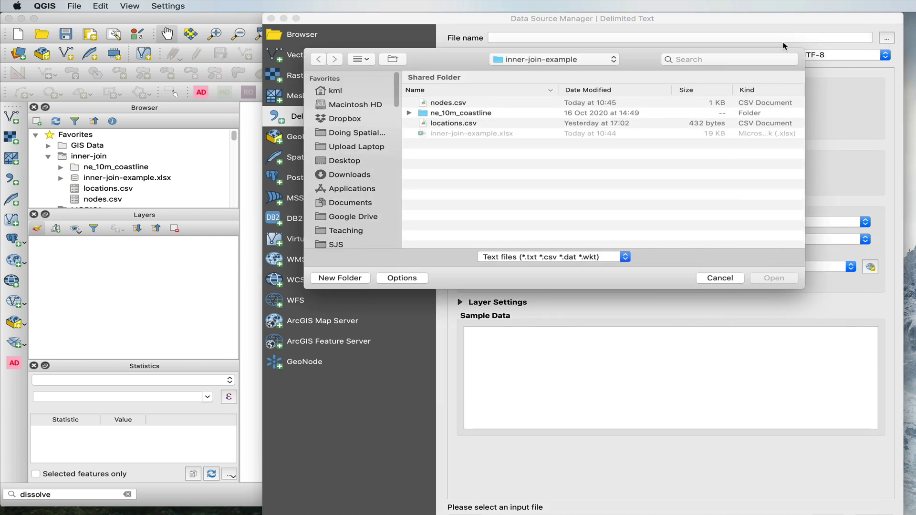
click(448, 103)
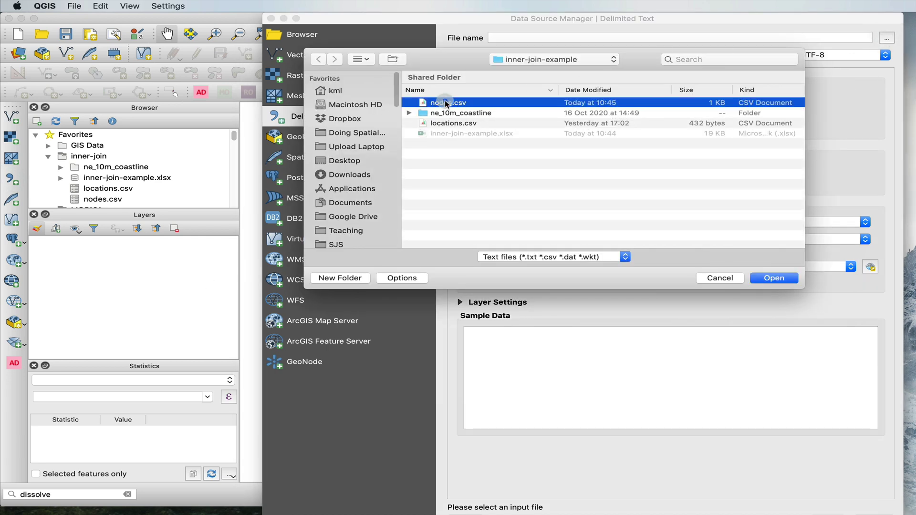
click(774, 278)
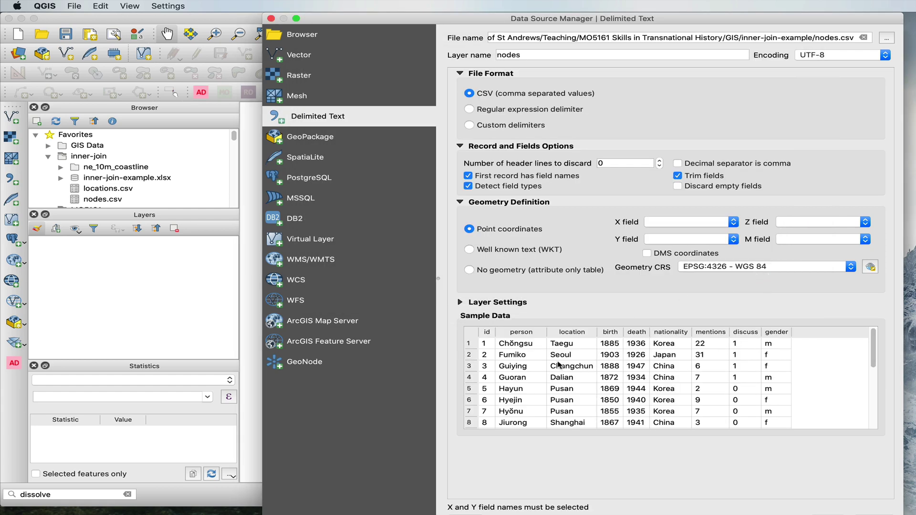
click(470, 271)
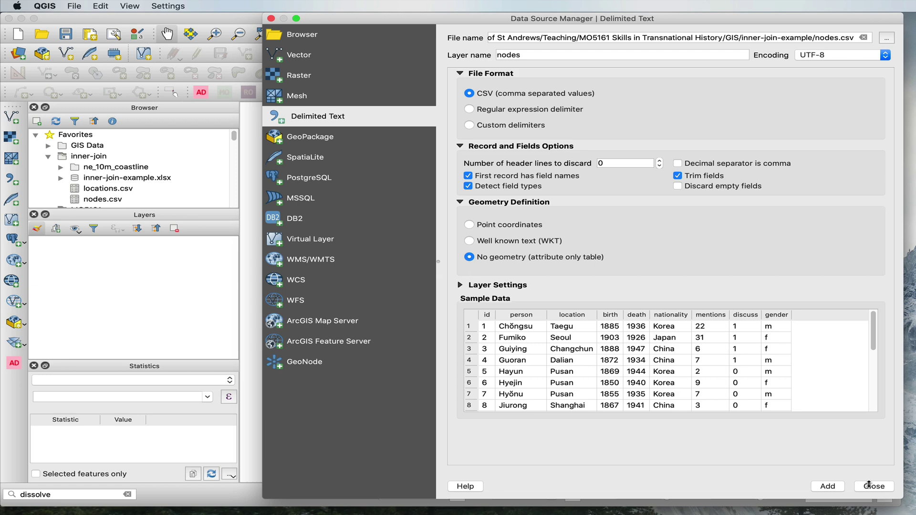
click(828, 471)
click(874, 471)
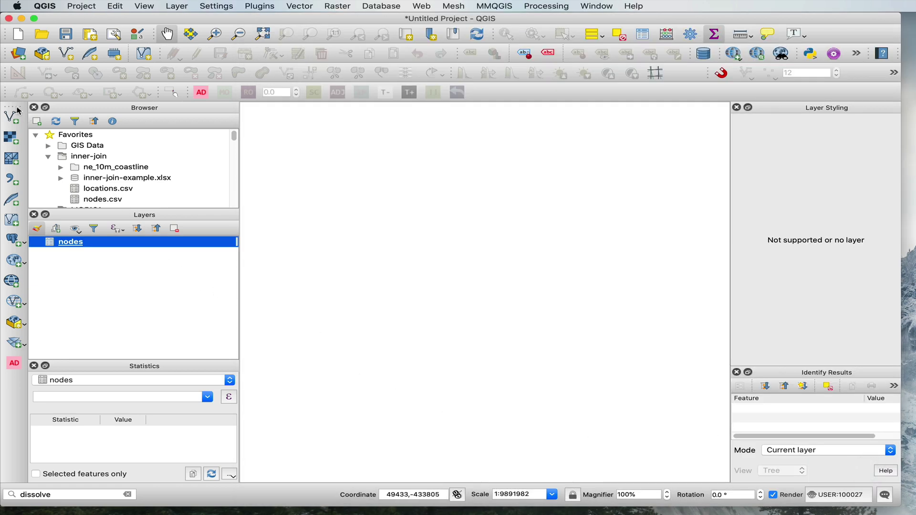
Choose locations.csv as a new delimited text source
click(12, 182)
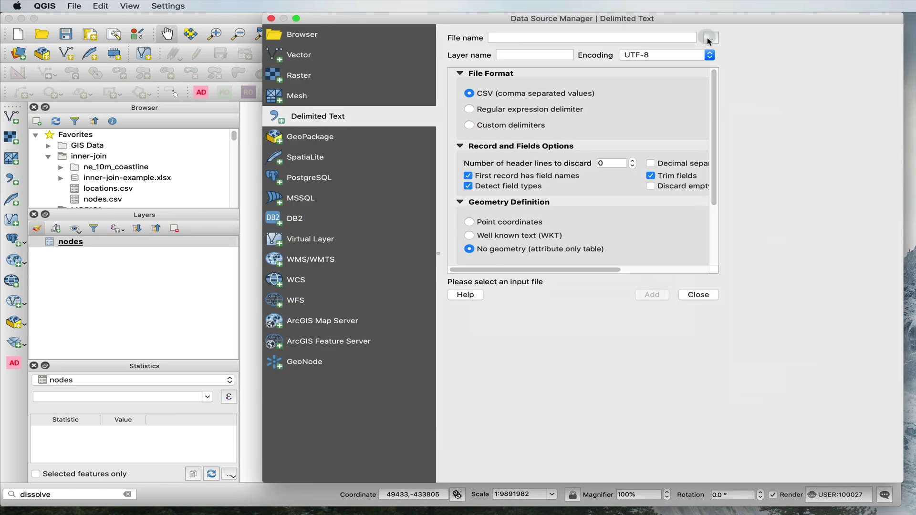
click(709, 38)
click(439, 124)
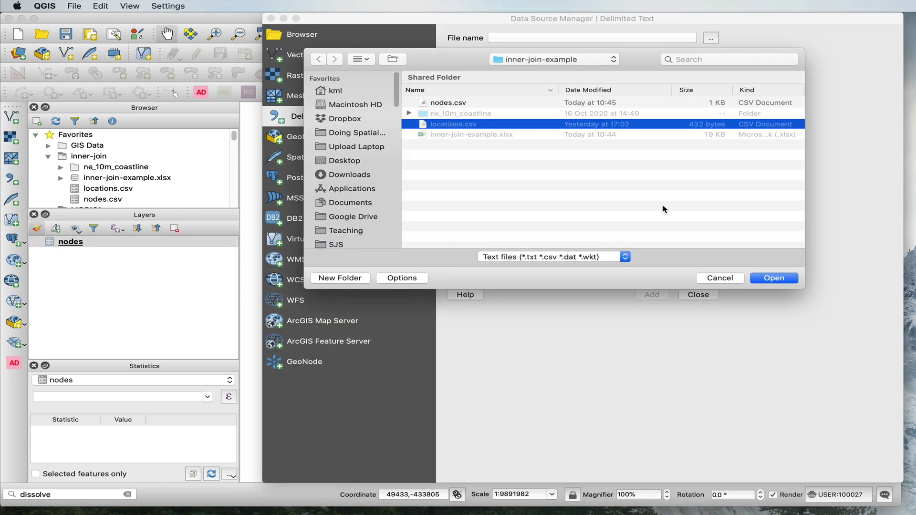
click(769, 280)
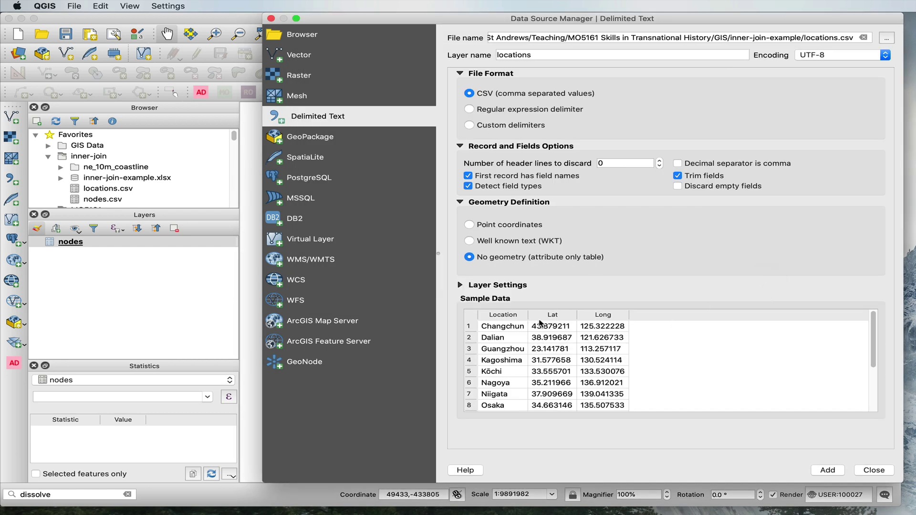
Use Point coordinates with X field Long and Y field Lat, and add the locations layer
click(469, 226)
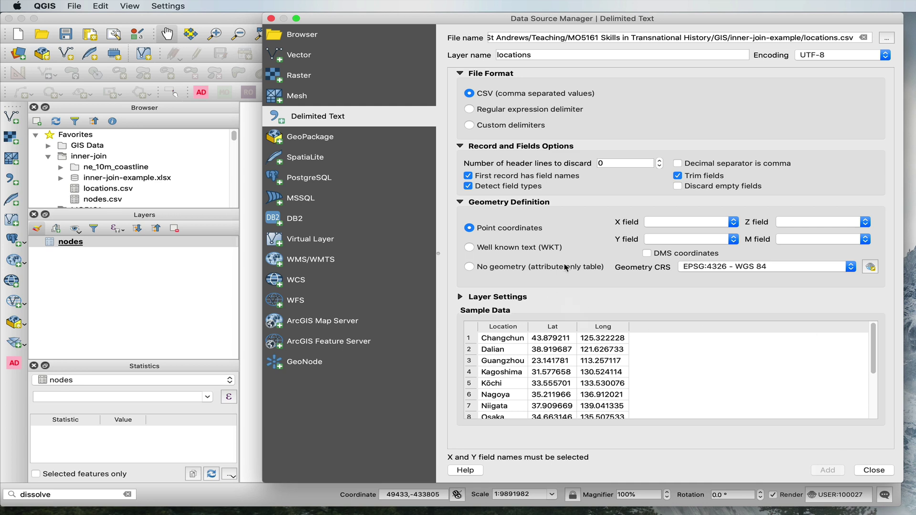
click(677, 222)
click(676, 239)
click(668, 239)
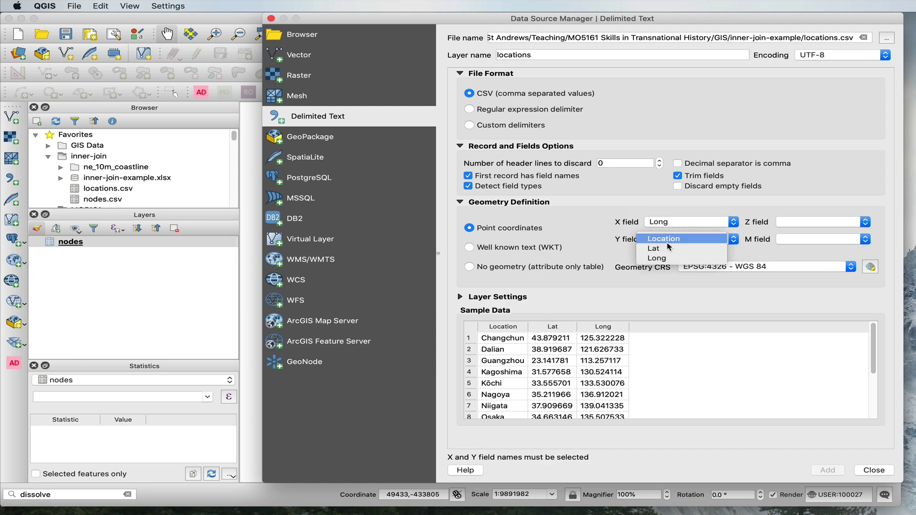
click(668, 251)
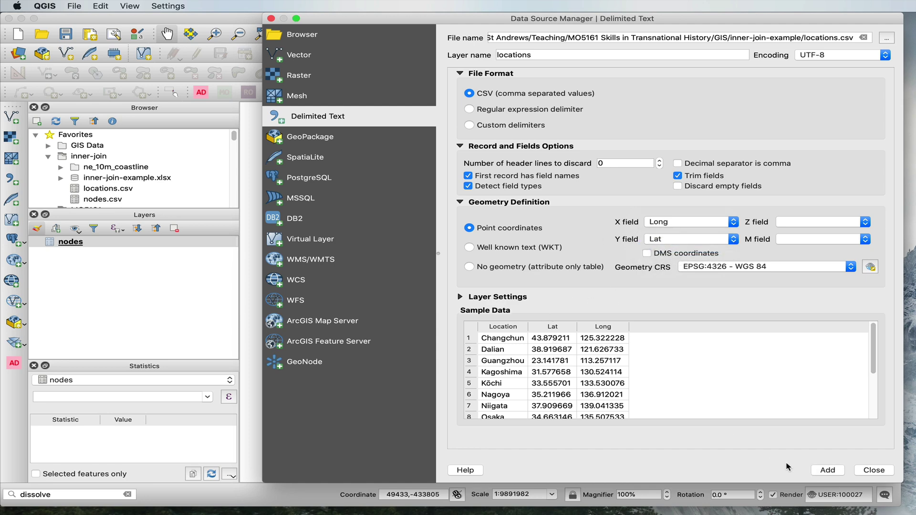
click(827, 470)
click(874, 470)
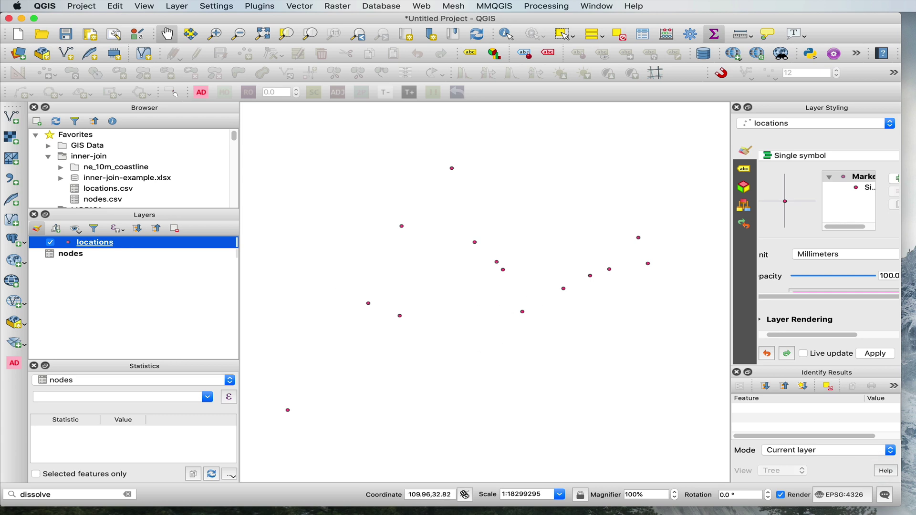
Add the ne_10m_coastline layer from the Browser, then bring up the nodes layer's actions
drag(116, 167, 191, 302)
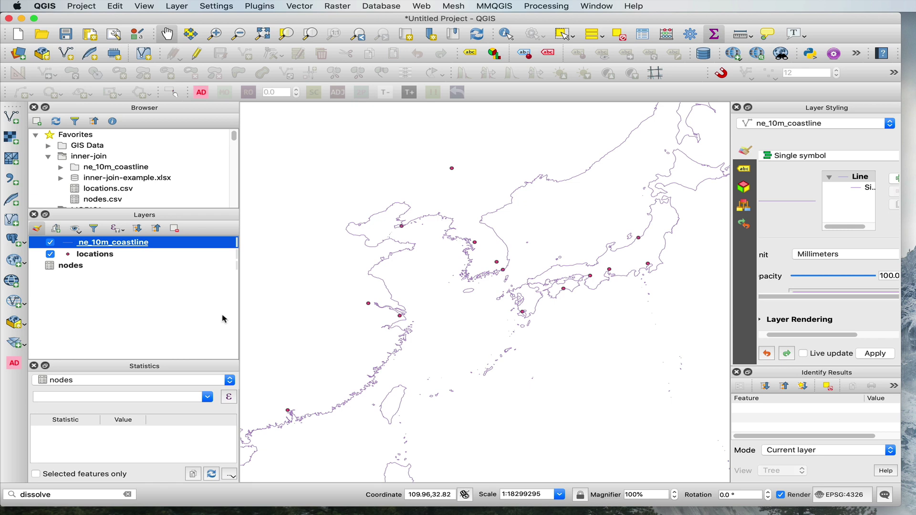
click(60, 267)
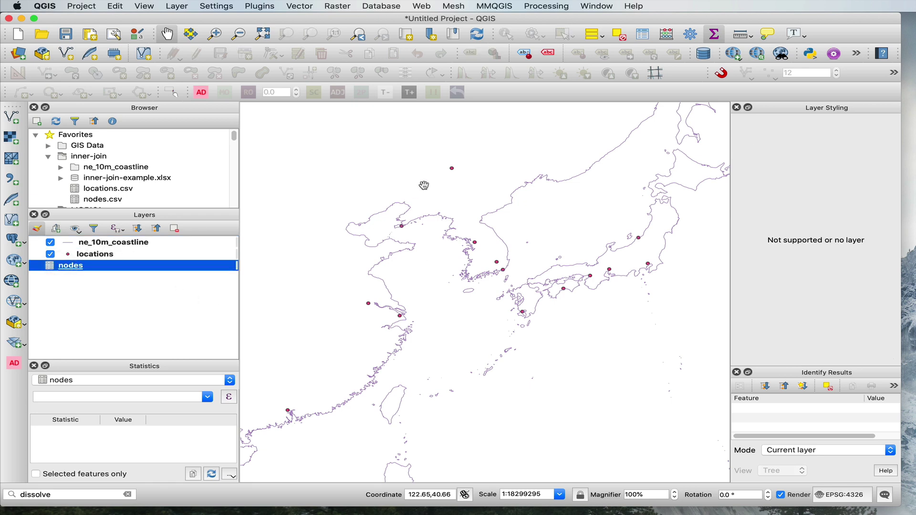
right_click(105, 268)
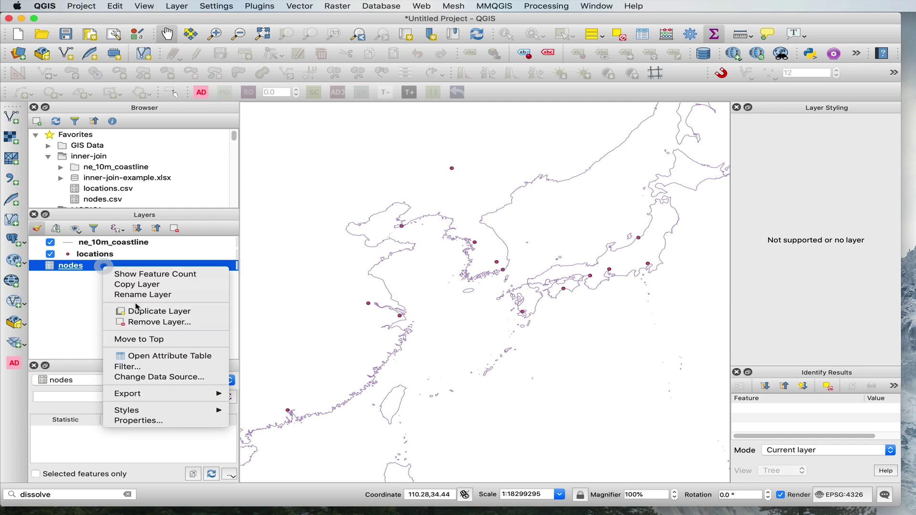
Open the nodes attribute table, sort it by location, close it, and switch to the VS Code notes
click(157, 354)
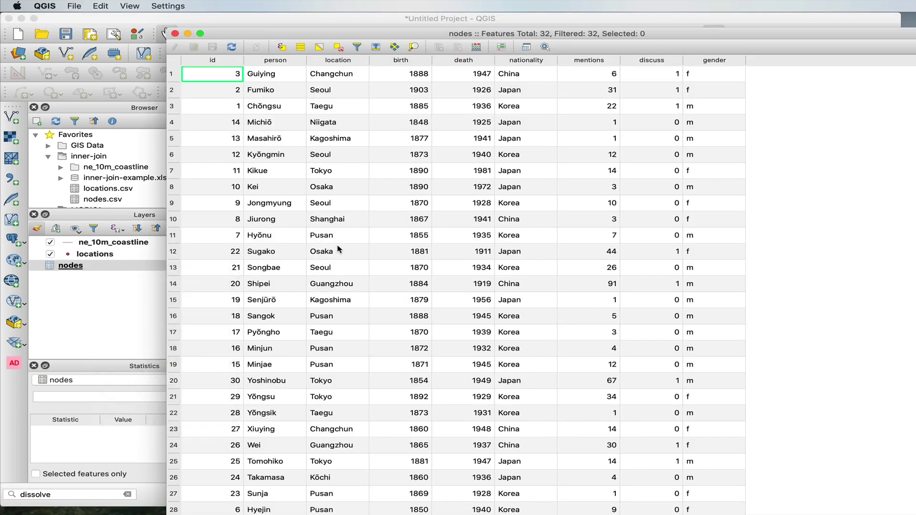
click(329, 61)
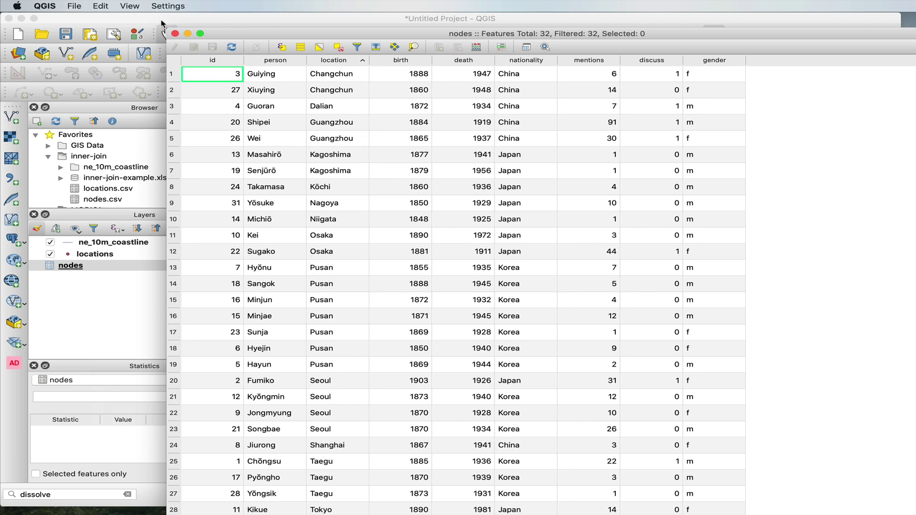
click(175, 33)
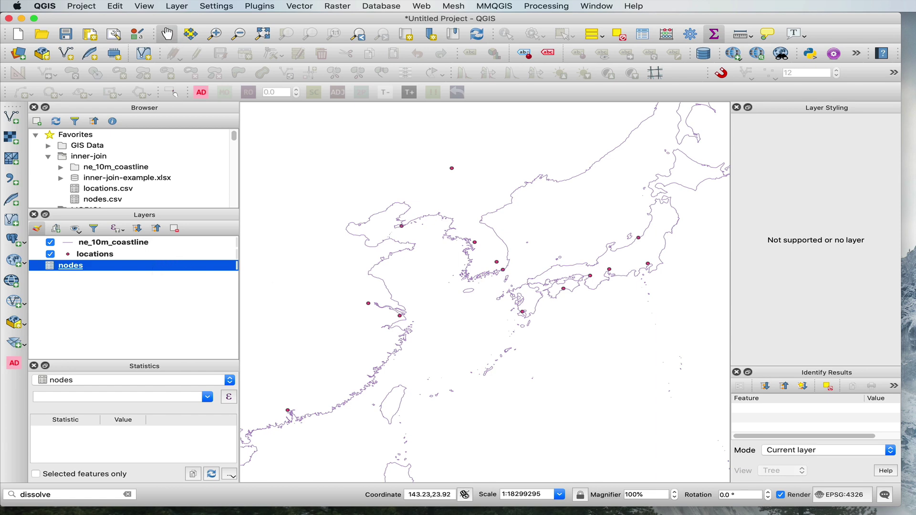
key(super+Tab)
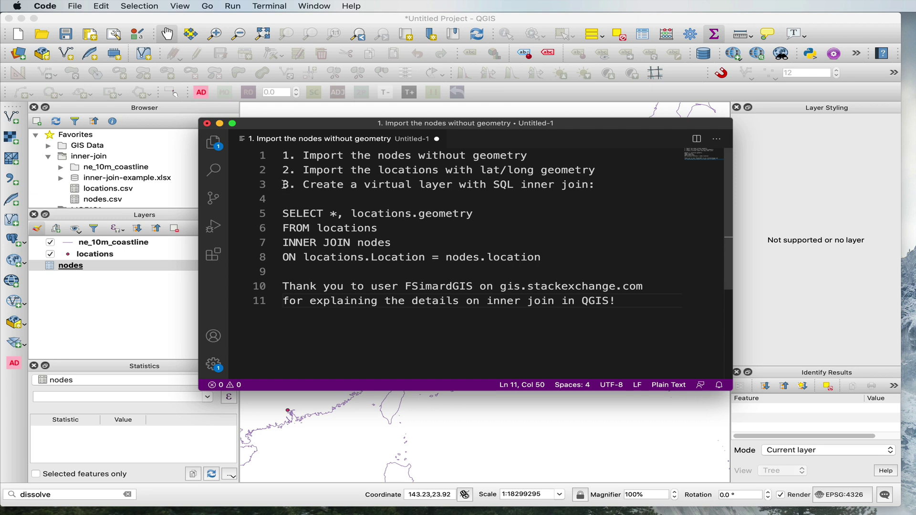
drag(285, 184, 622, 192)
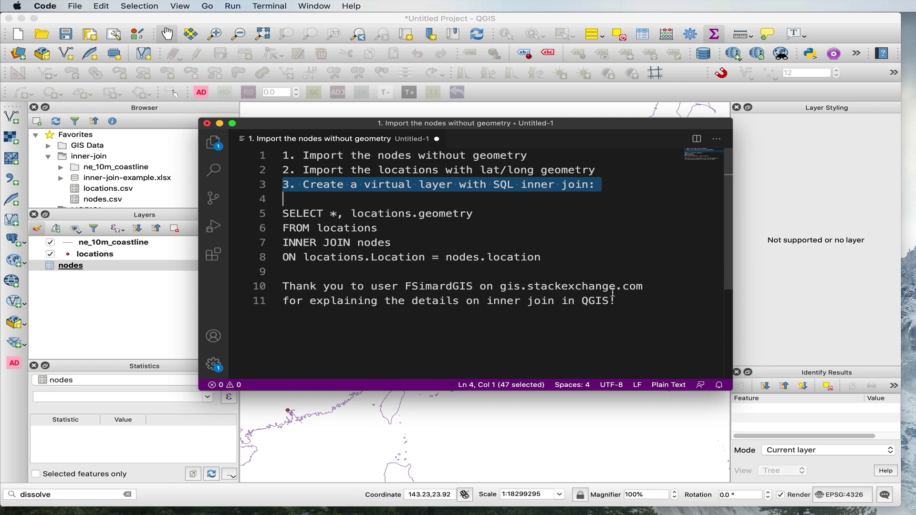
click(283, 213)
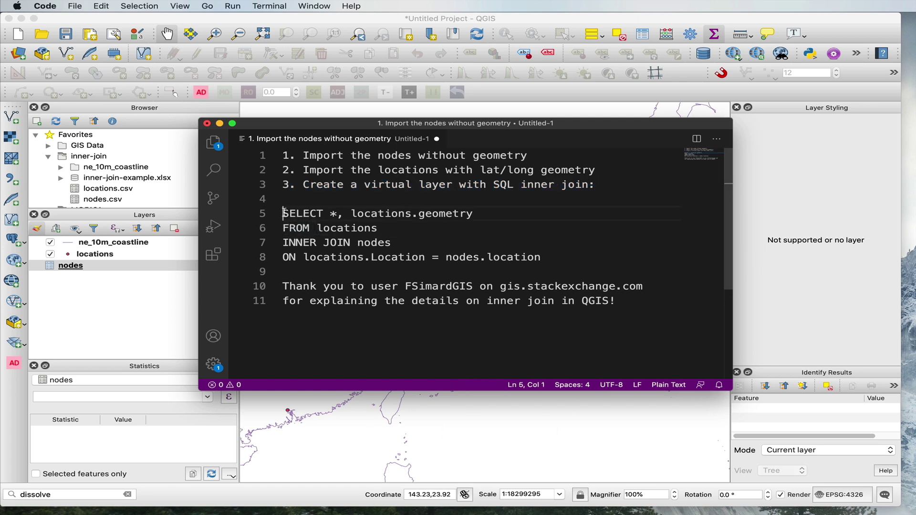
drag(283, 213, 548, 258)
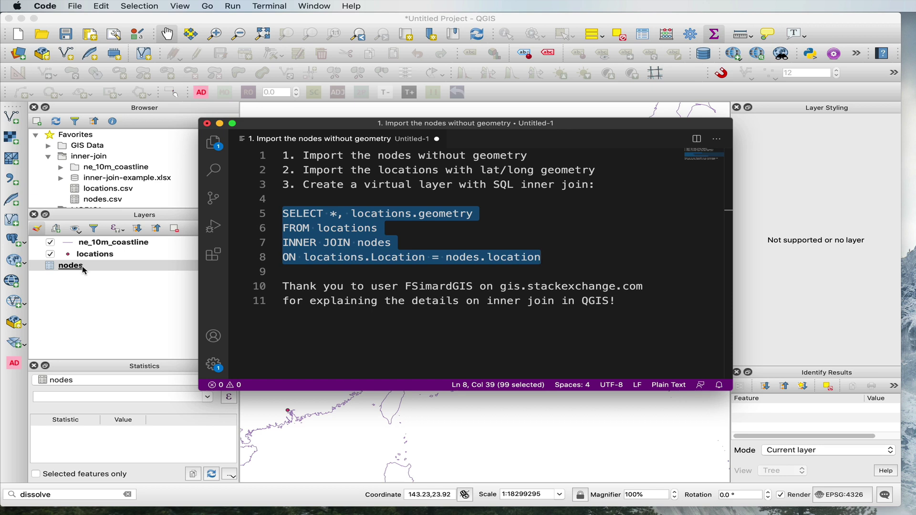
click(402, 254)
drag(542, 257, 286, 214)
key(super+c)
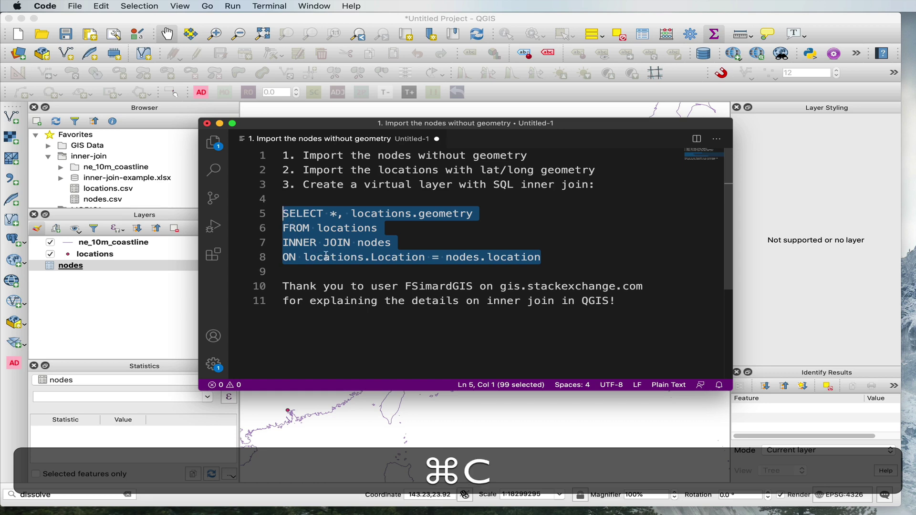
Create a new virtual layer and paste in the locations–nodes inner-join query
click(320, 38)
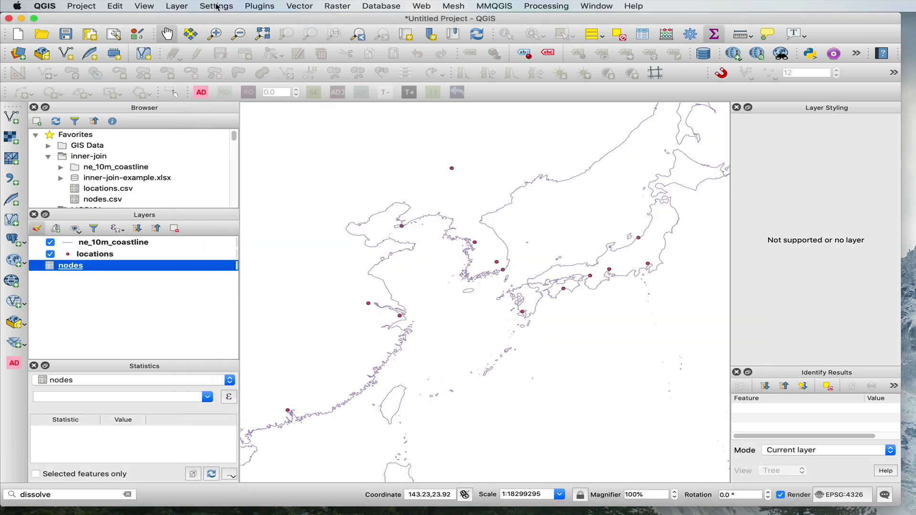
click(190, 6)
mouse_move(190, 41)
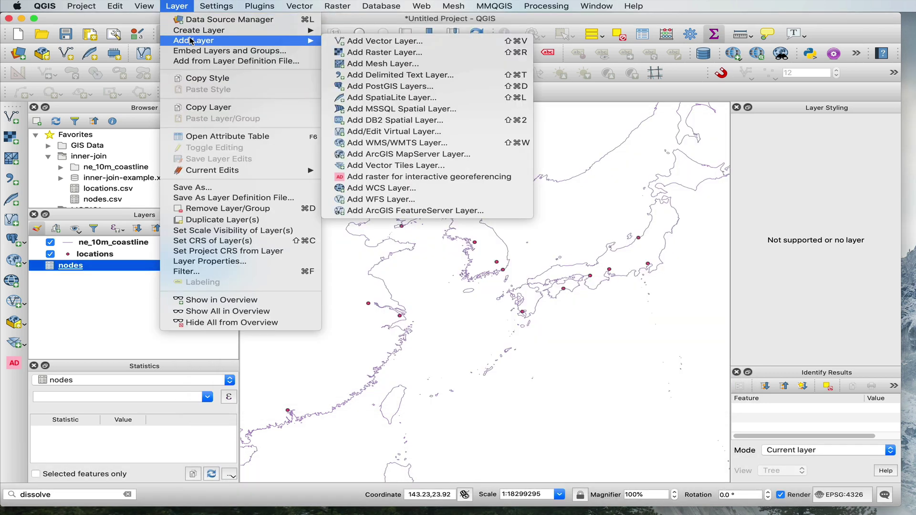
click(410, 131)
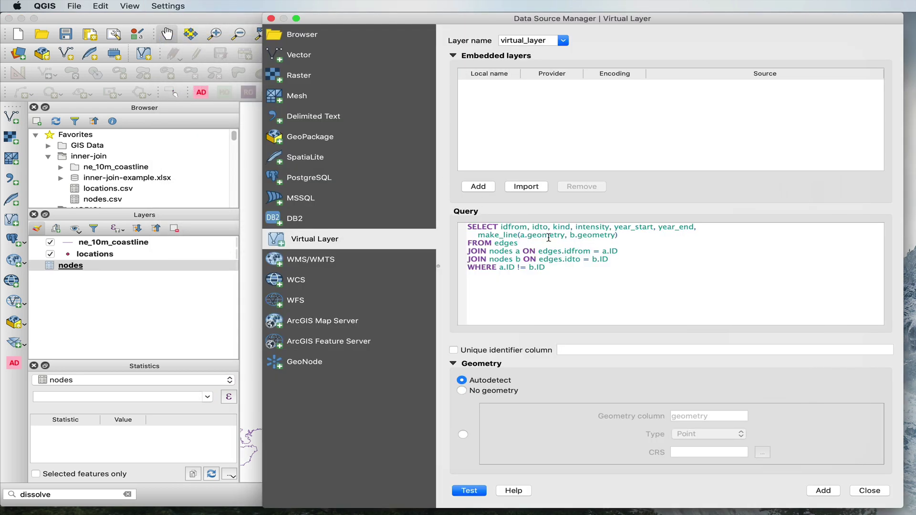
key(super+a)
key(super+v)
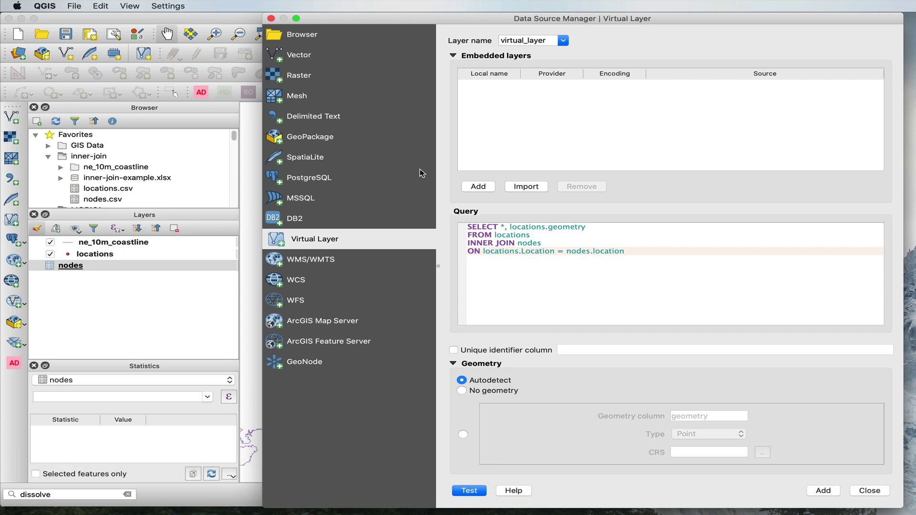
Review the query's SELECT, tables and ON locations.Location = nodes.location condition, then add it
drag(500, 228, 592, 226)
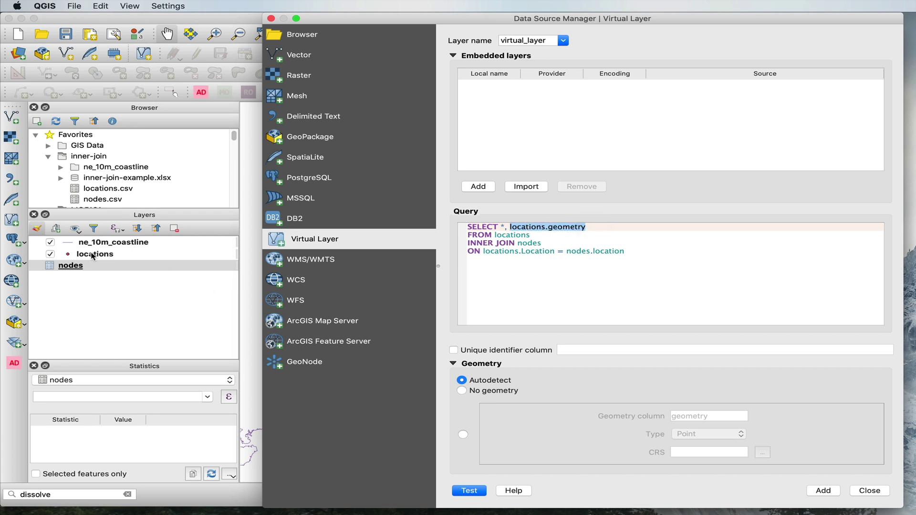
double_click(520, 237)
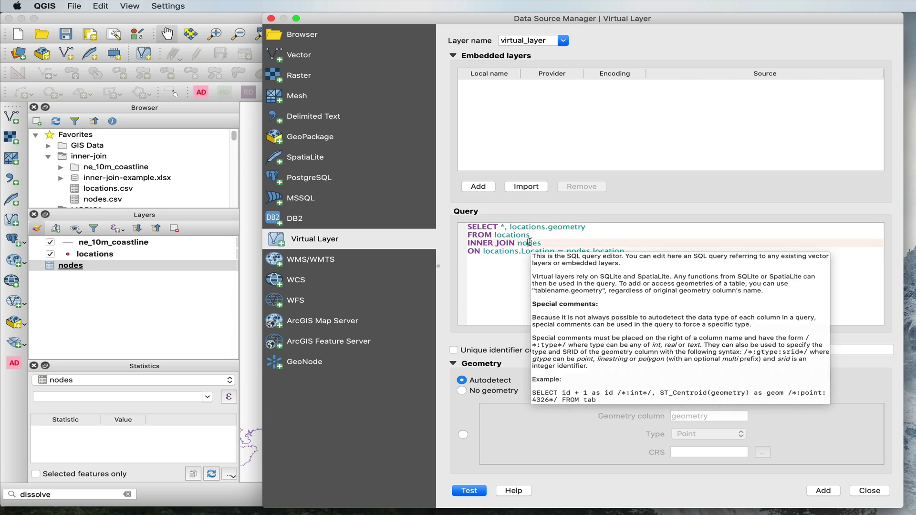
double_click(530, 243)
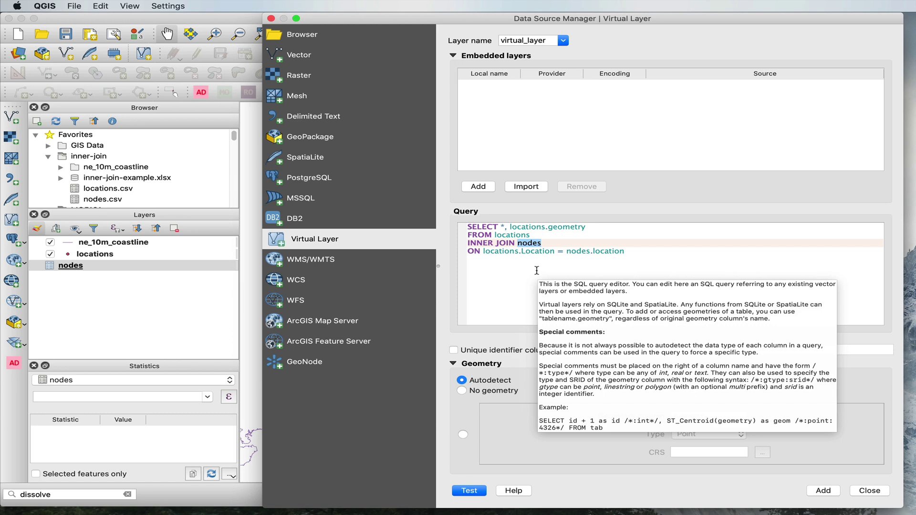
click(530, 265)
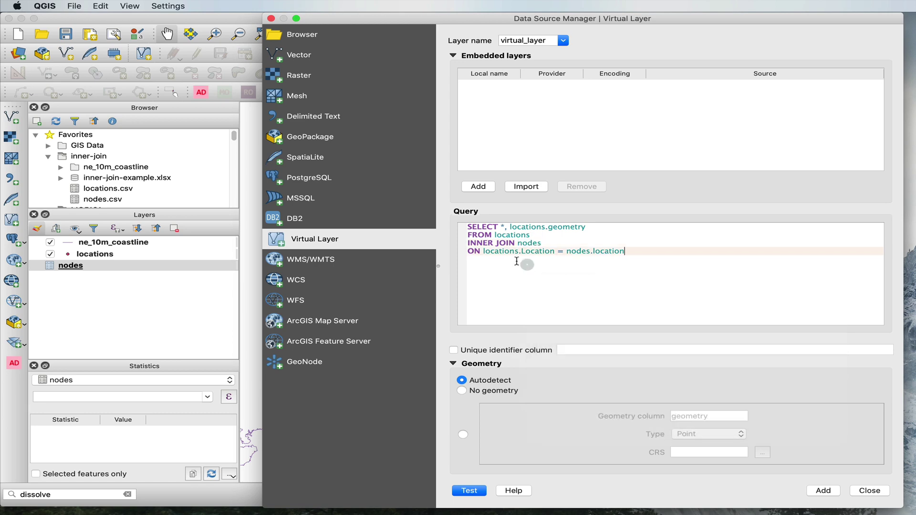
drag(483, 251, 625, 251)
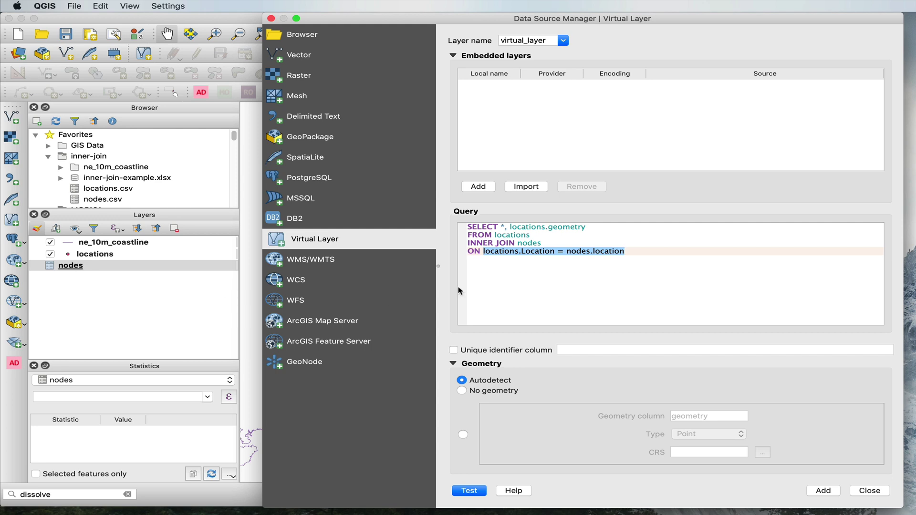
click(529, 281)
drag(521, 251, 556, 251)
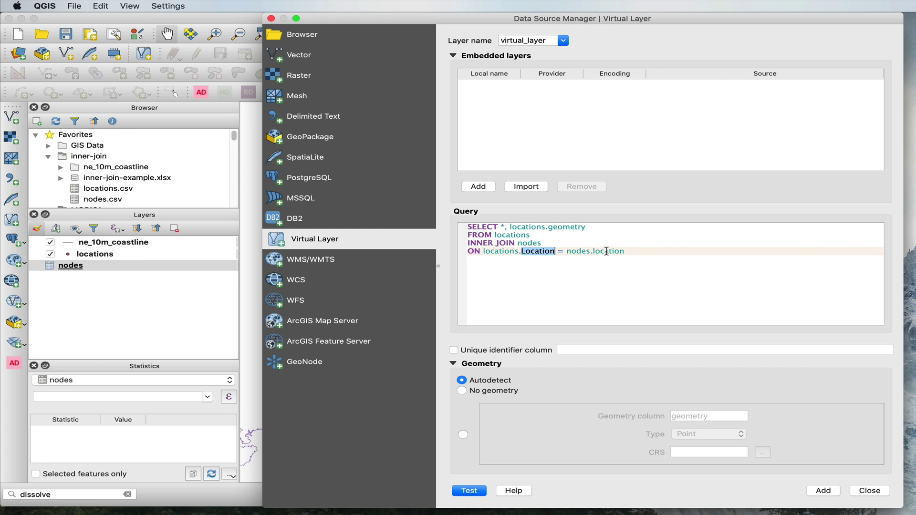
click(577, 257)
shift+click(478, 253)
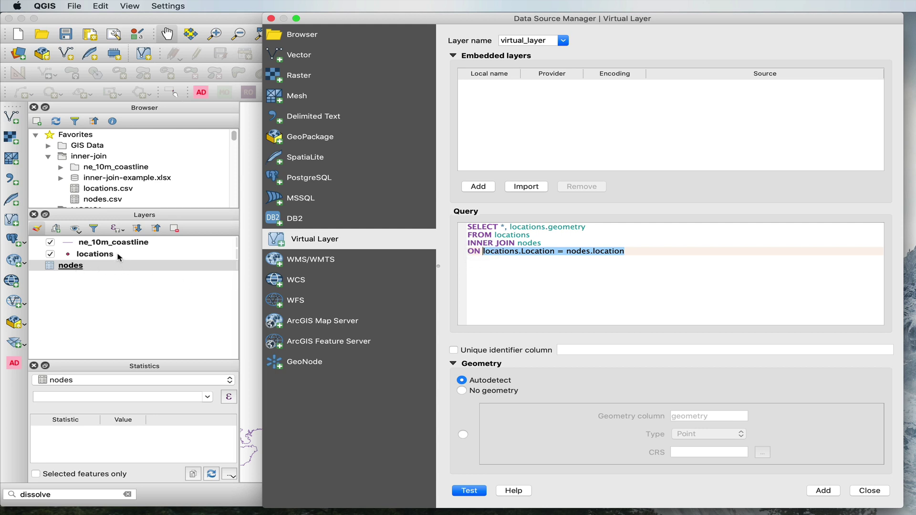
click(554, 309)
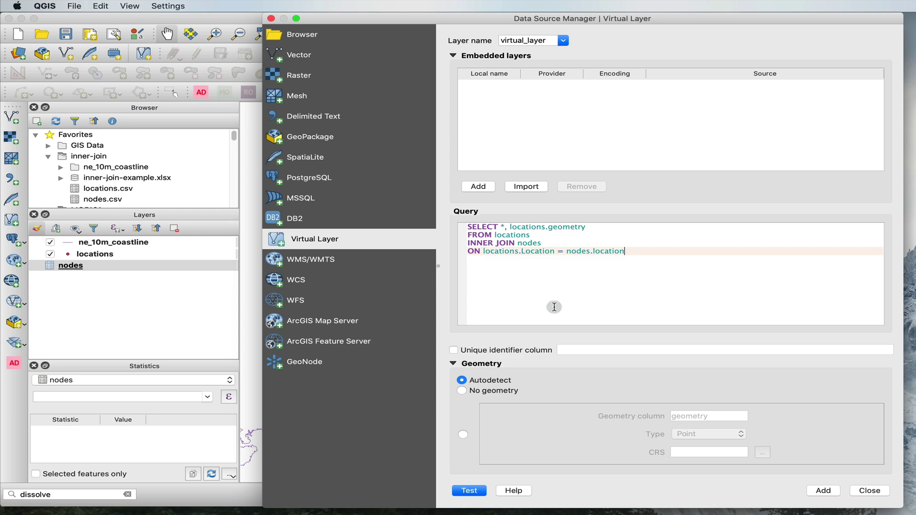
click(819, 494)
Hide the original locations layer and open virtual_layer's attribute table
click(869, 493)
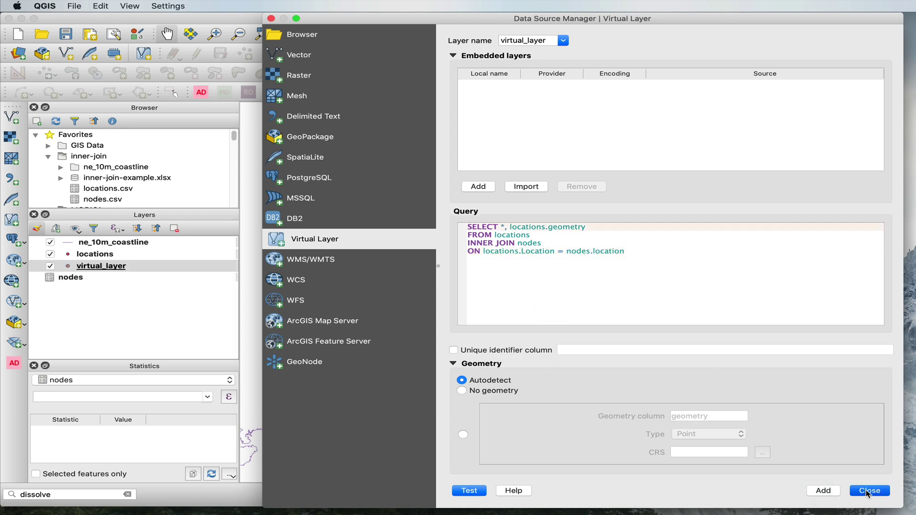
click(51, 254)
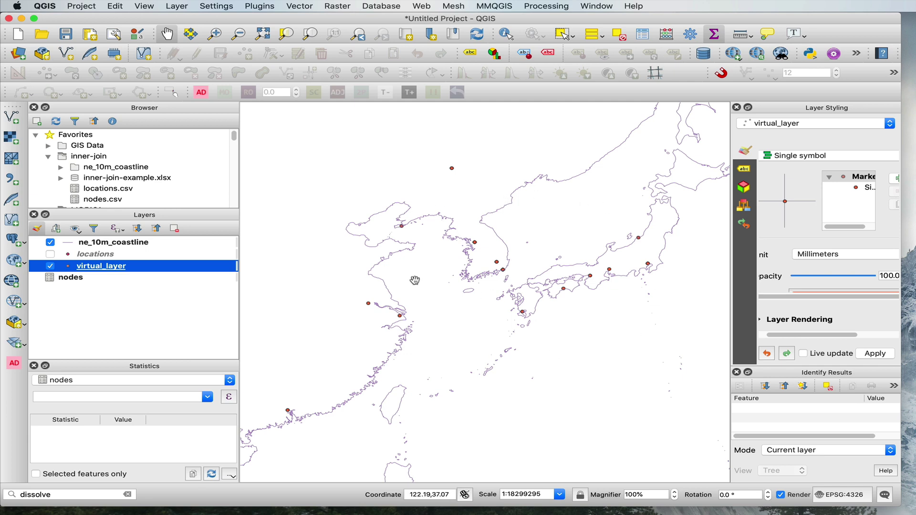
right_click(139, 266)
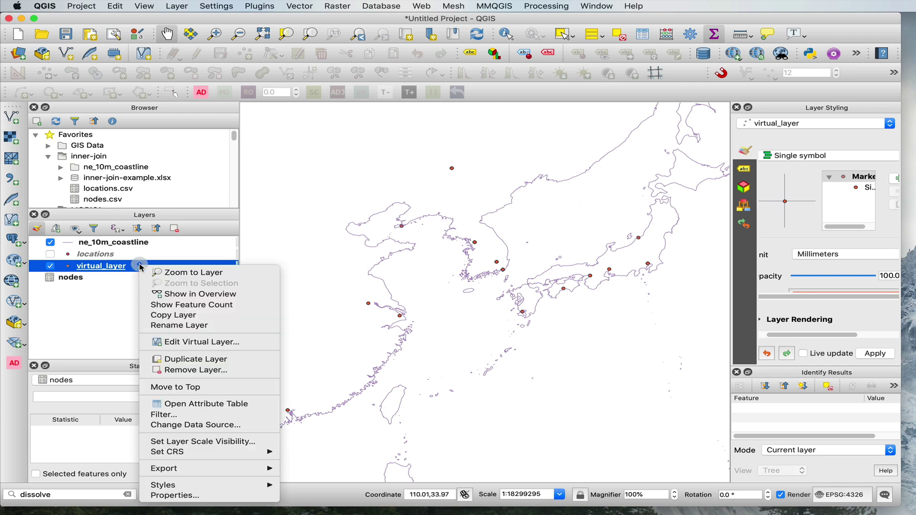
click(194, 405)
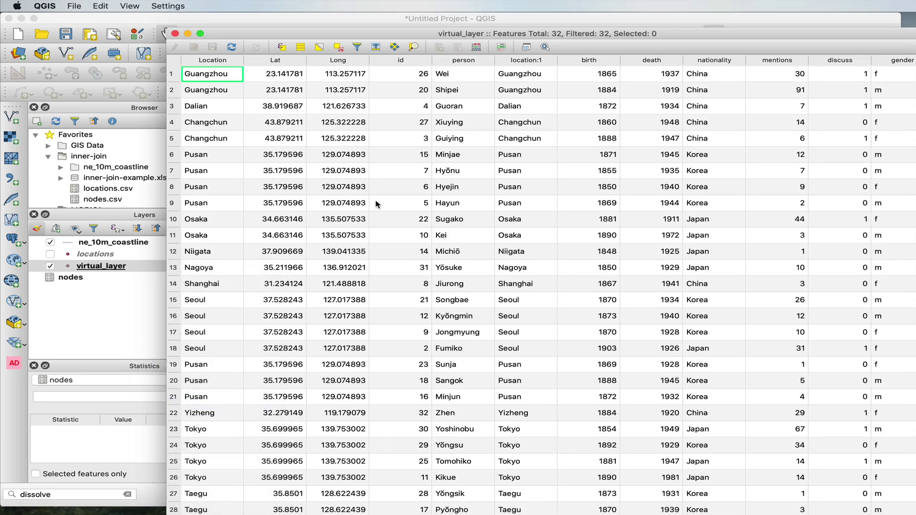
Sort virtual_layer's joined records by person, then by Location, and close the table
click(459, 60)
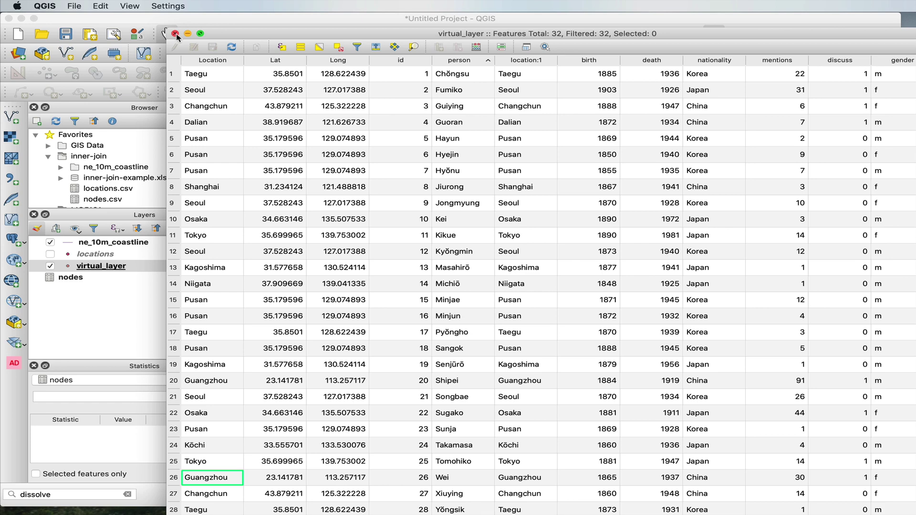
click(214, 61)
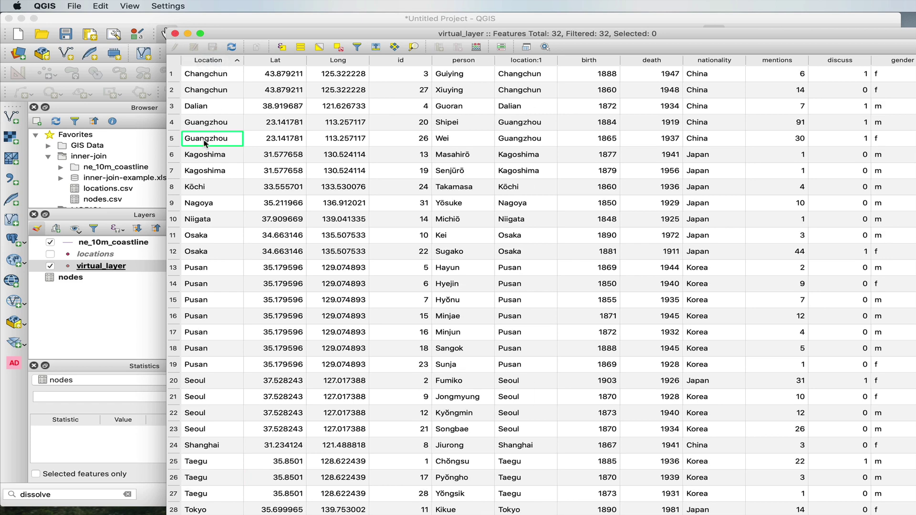
click(215, 108)
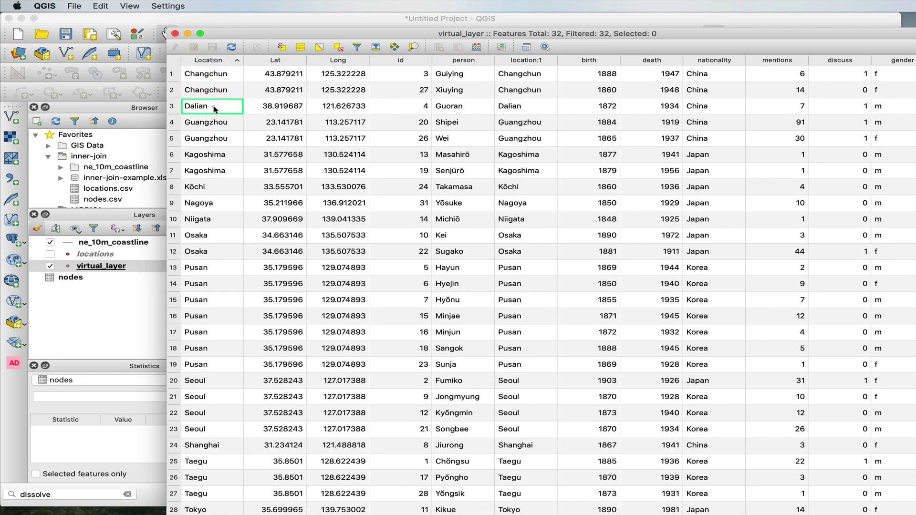
click(175, 33)
Turn on Single labels for virtual_layer using the person field as the label value
scroll(400, 228, up, 3)
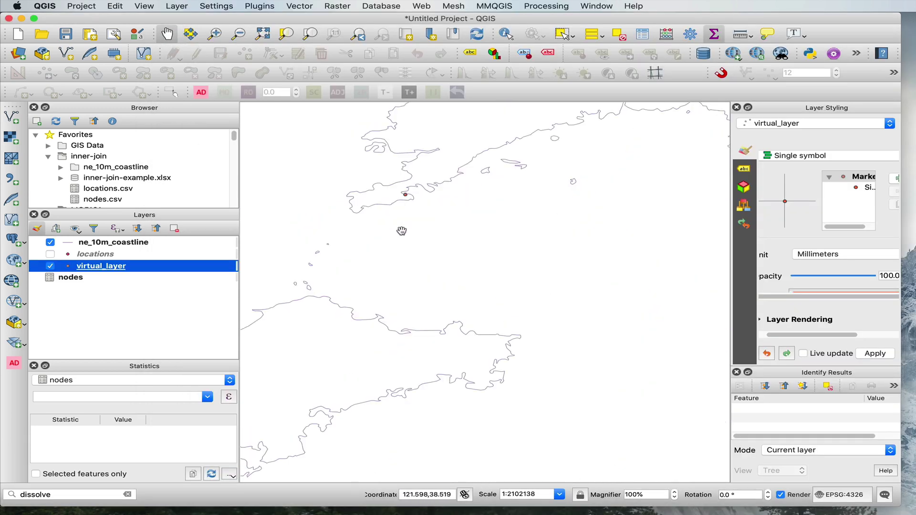
right_click(137, 268)
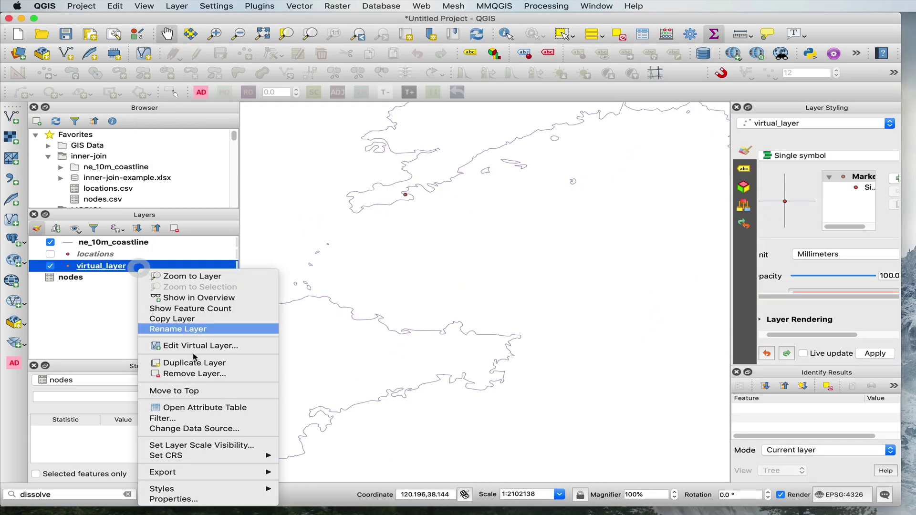
click(199, 500)
click(414, 120)
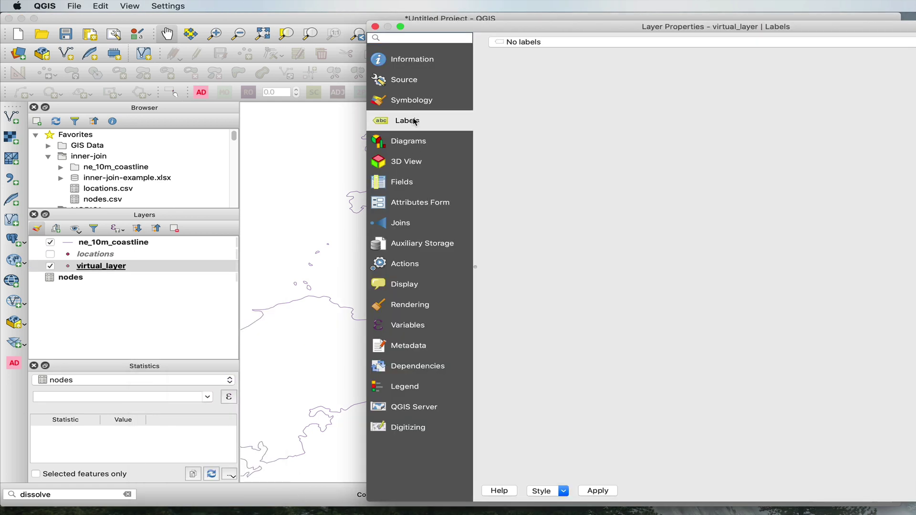
click(516, 45)
click(524, 53)
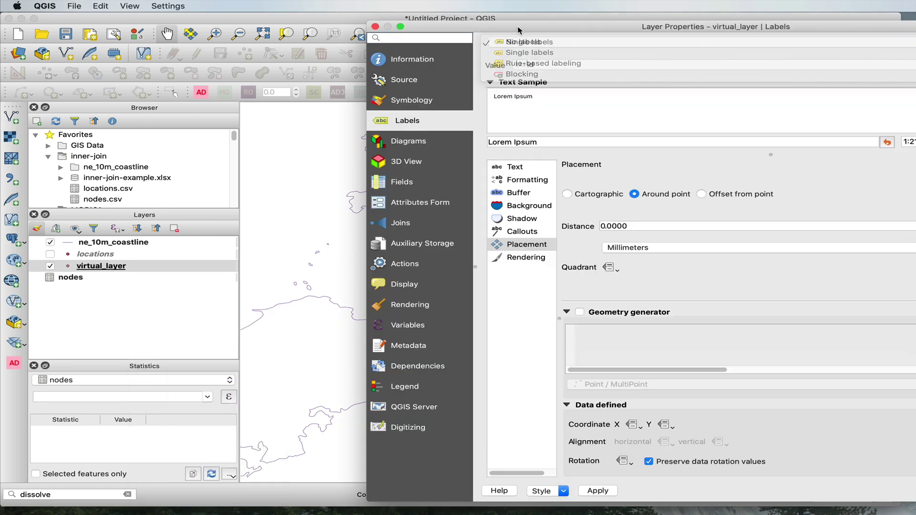
double_click(523, 27)
click(887, 62)
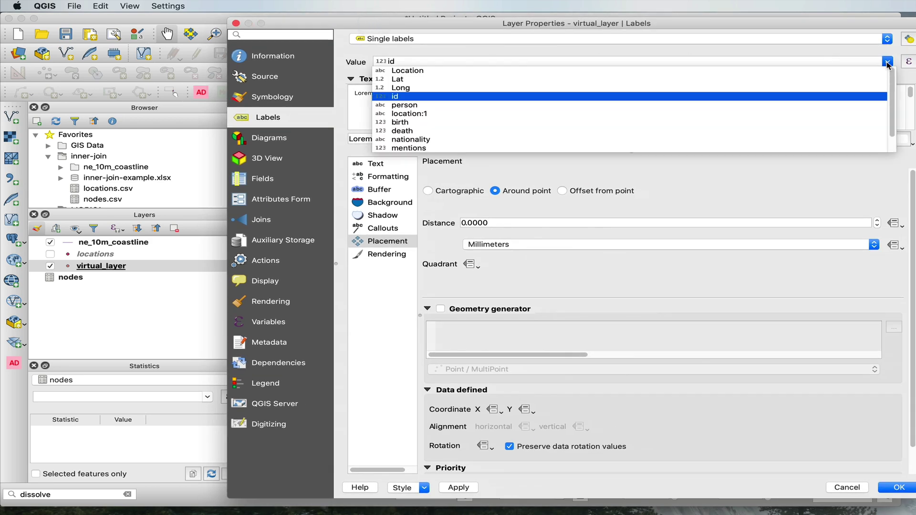
click(660, 105)
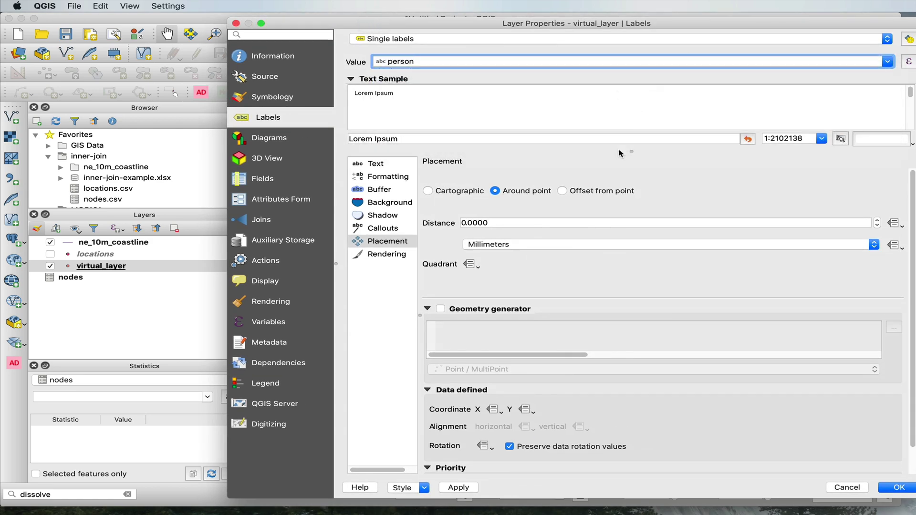
click(899, 487)
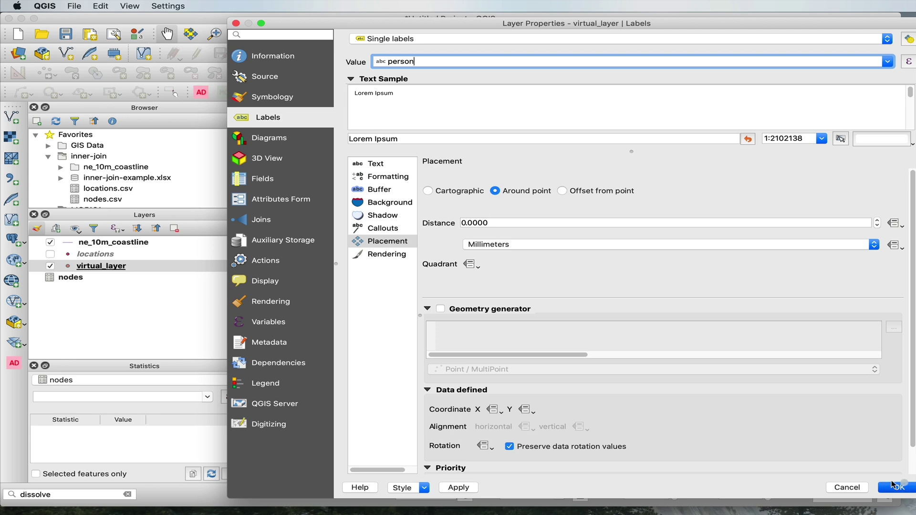
scroll(399, 197, up, 3)
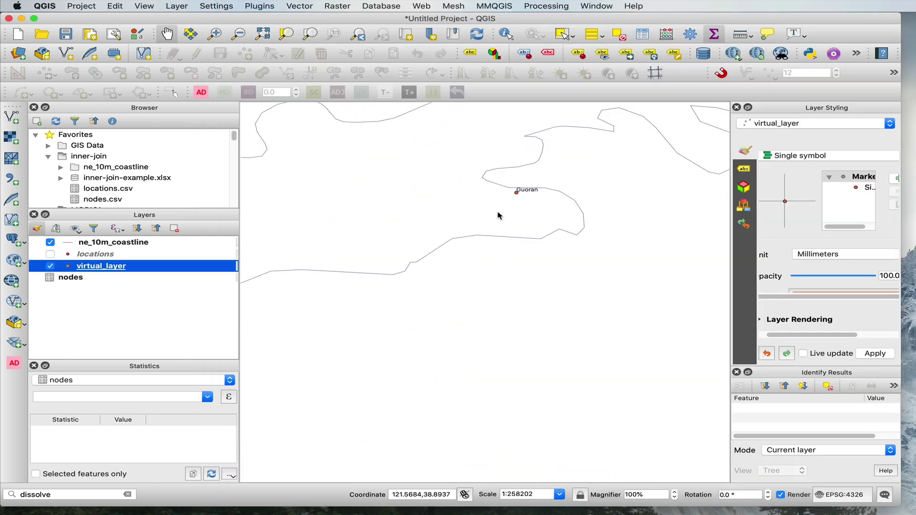